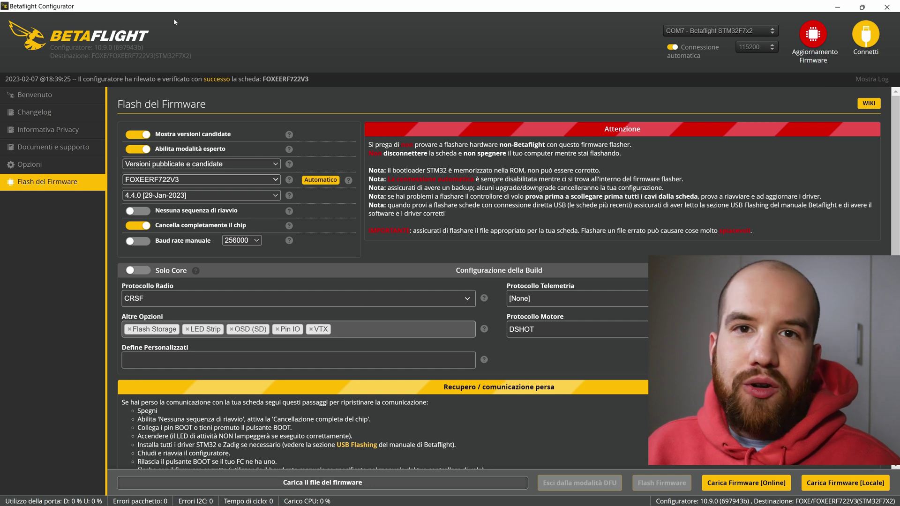
Connect to the flight controller and run the version command in the CLI to check its processor target and board name.
click(868, 41)
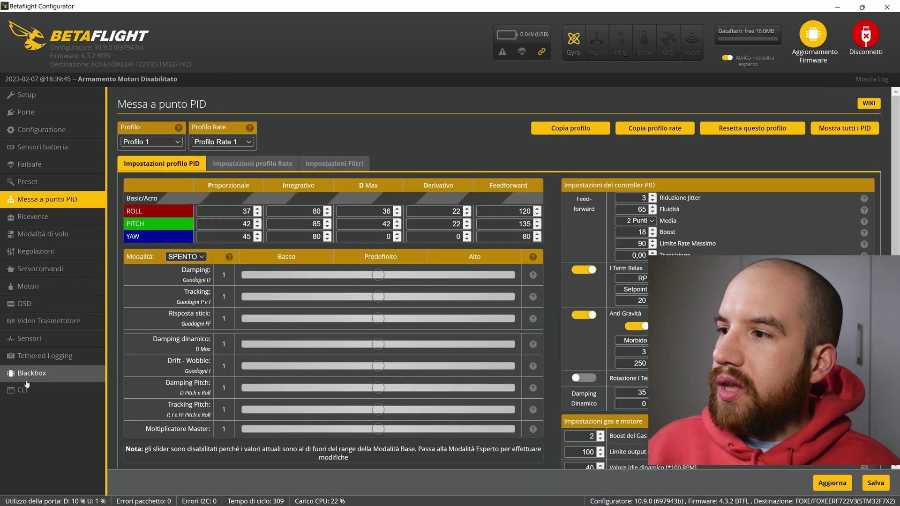
click(28, 390)
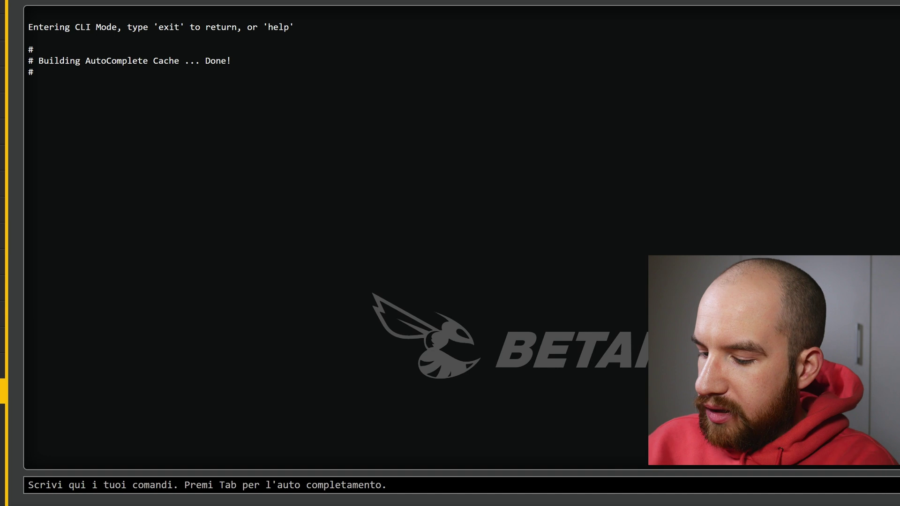
text(version)
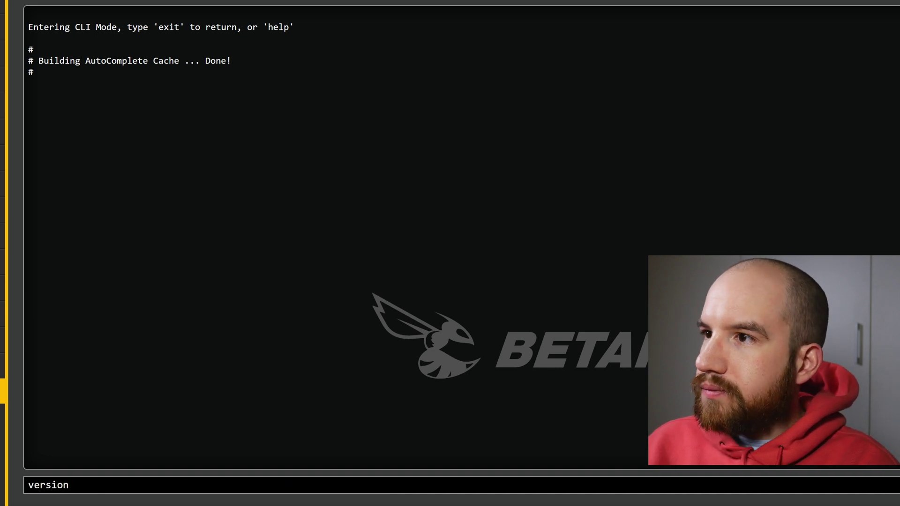
key(Return)
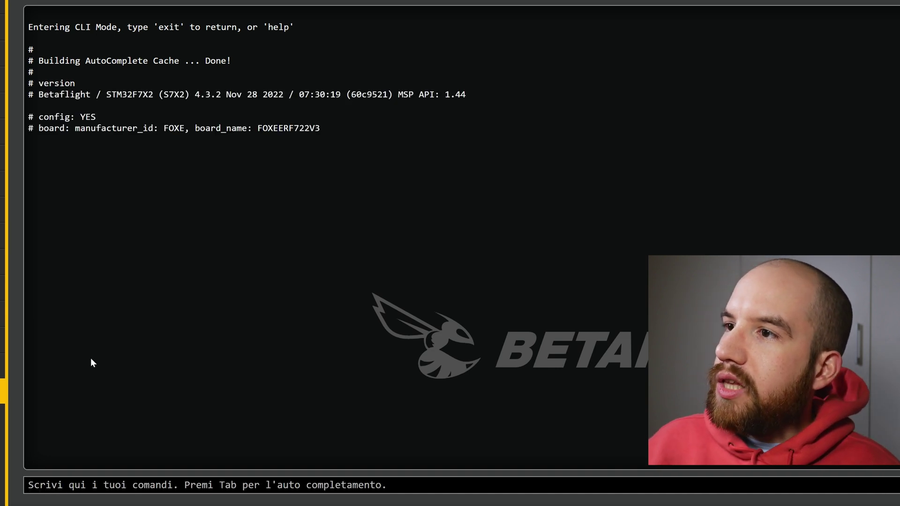
drag(106, 94, 148, 94)
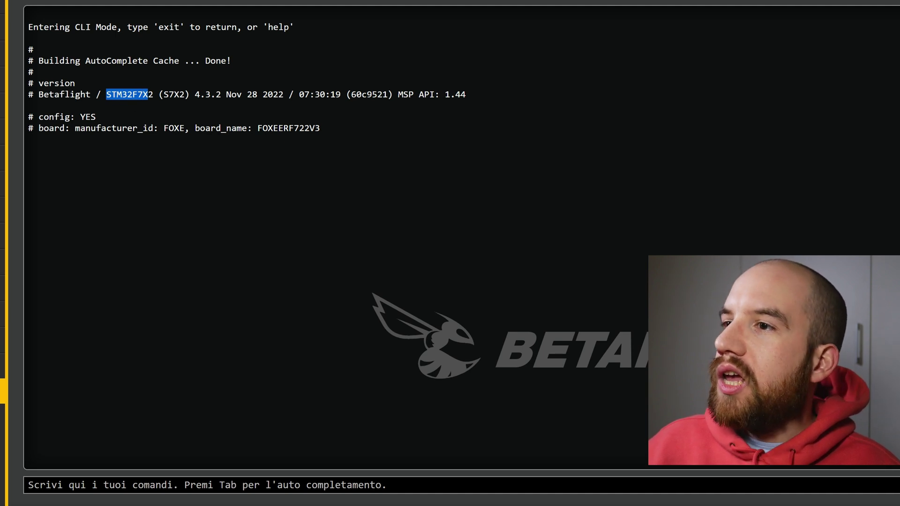
drag(253, 128, 325, 128)
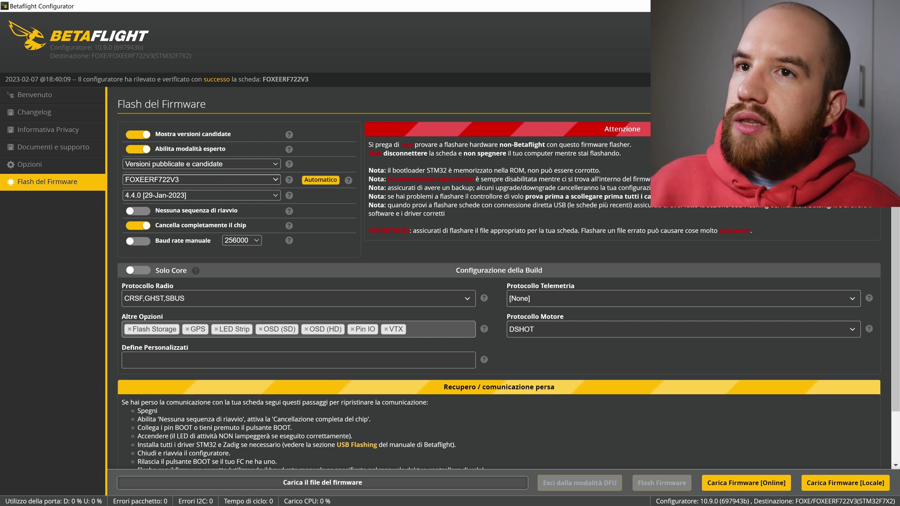
Toggle expert mode off and back on in the firmware flasher, and set the firmware release type to "Versione".
click(136, 150)
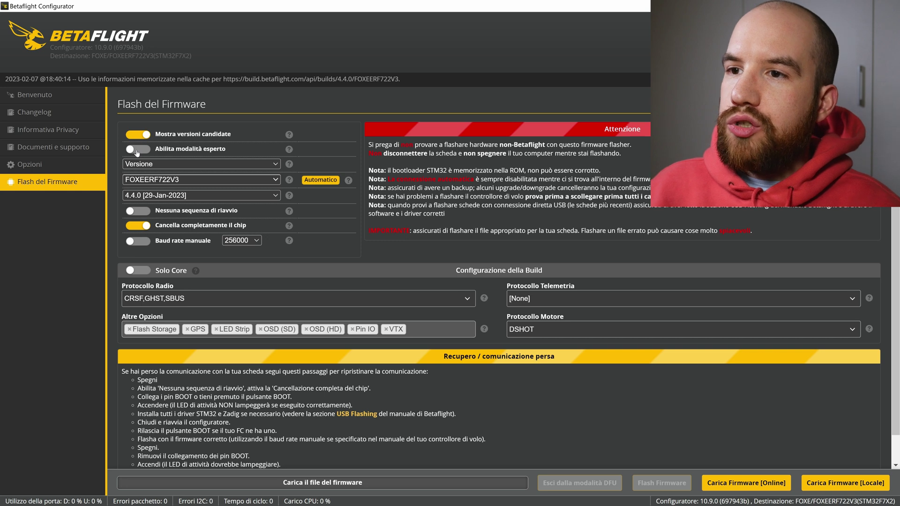
click(136, 148)
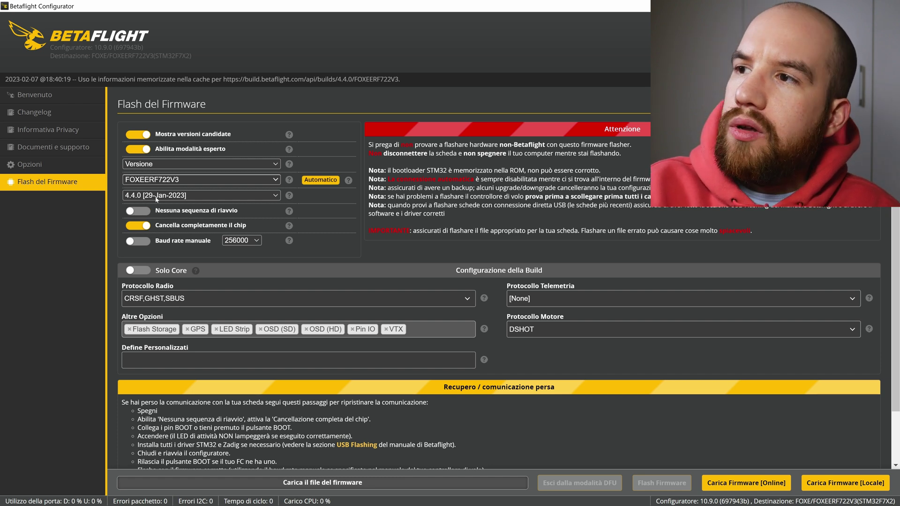
click(169, 166)
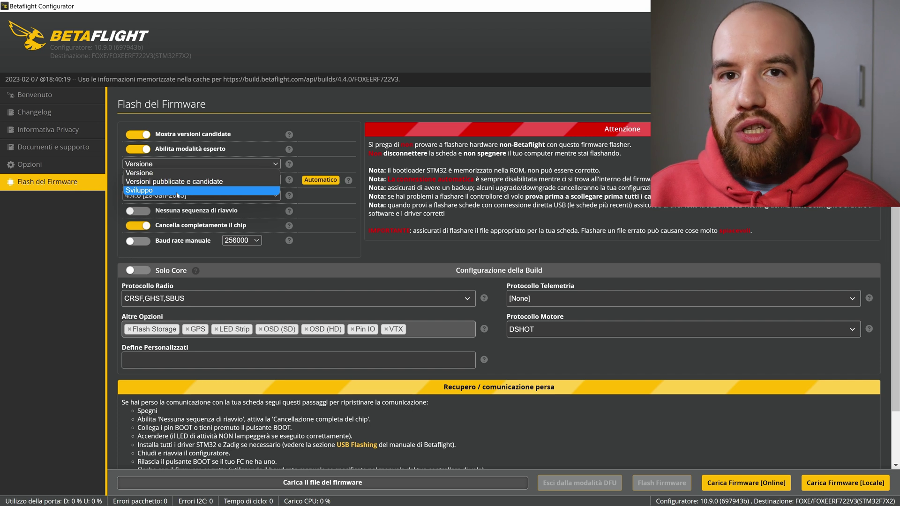
click(179, 174)
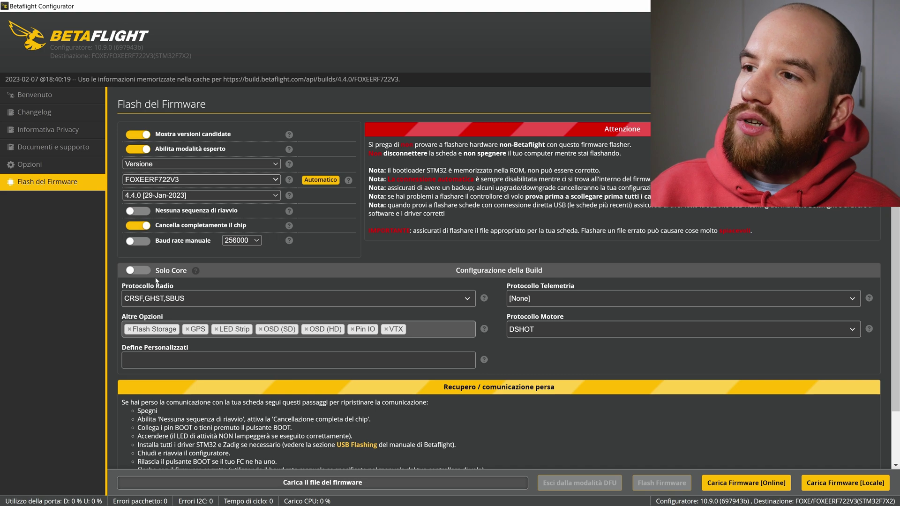
Set the radio protocol in the build configuration to CRSF.
mouse_move(196, 271)
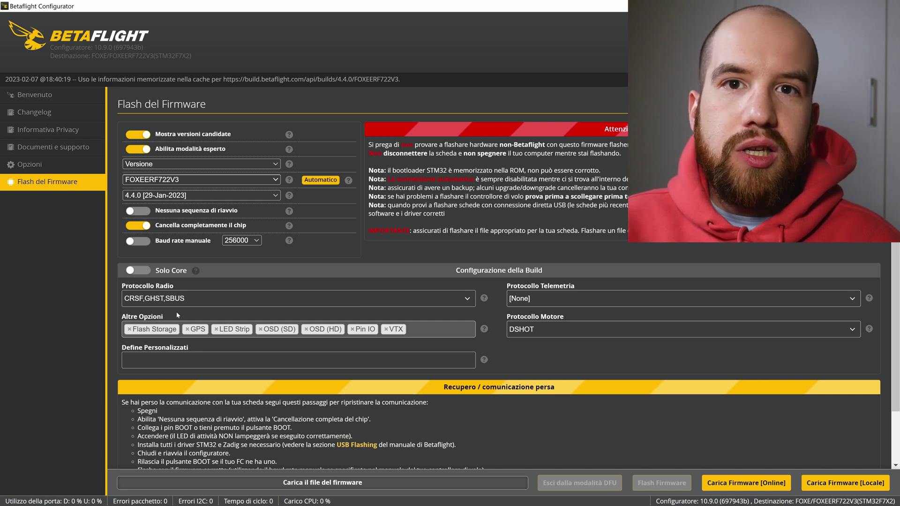
click(226, 297)
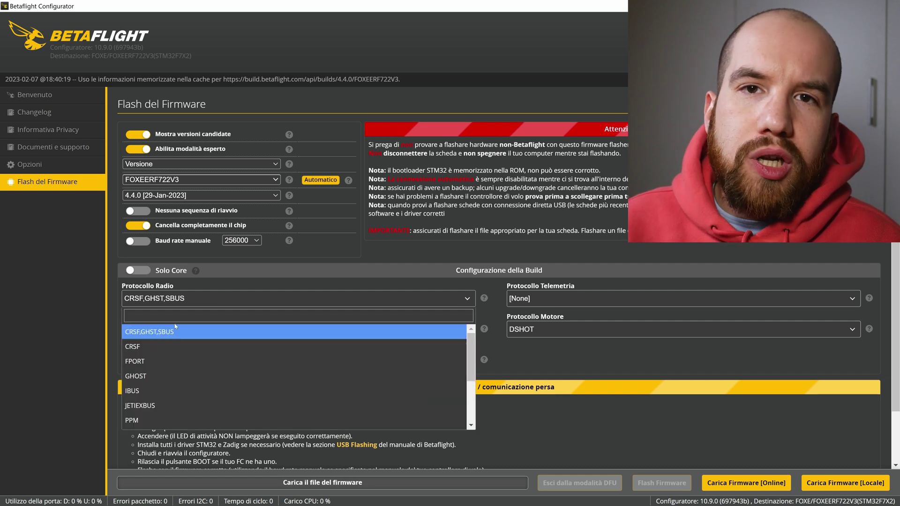
click(139, 348)
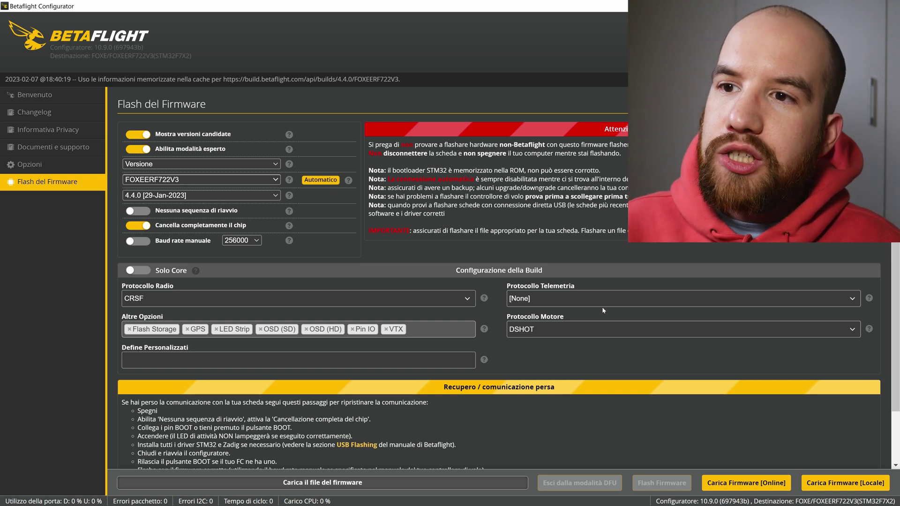
Review the available telemetry protocols in the build configuration, leaving the selection at [None].
click(540, 297)
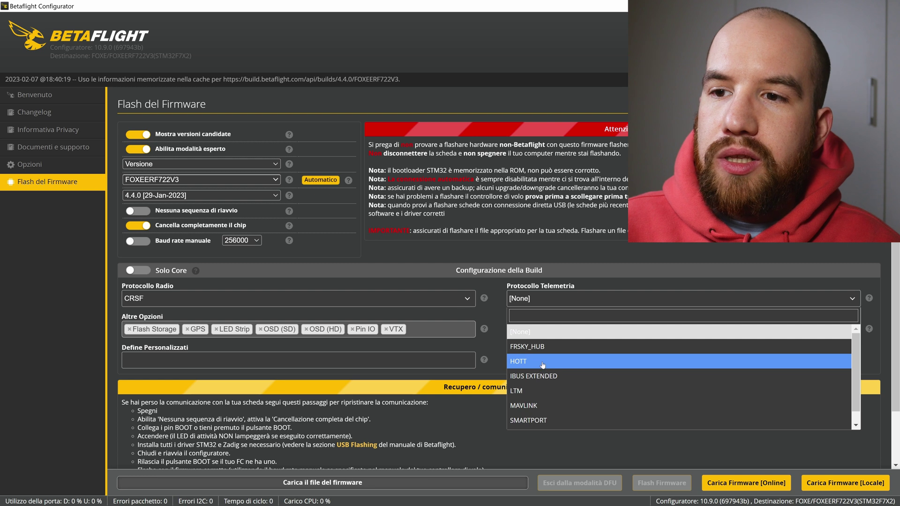
scroll(539, 389, down, 1)
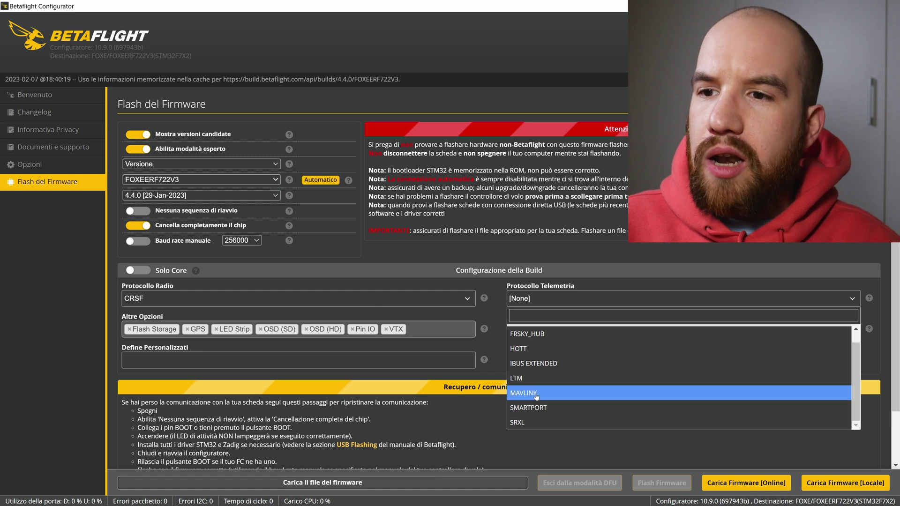
scroll(542, 374, up, 1)
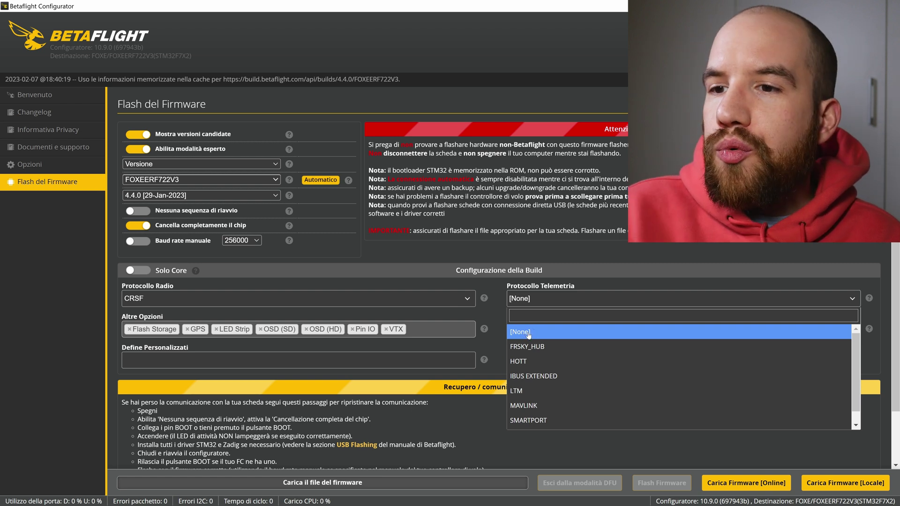
scroll(534, 370, down, 1)
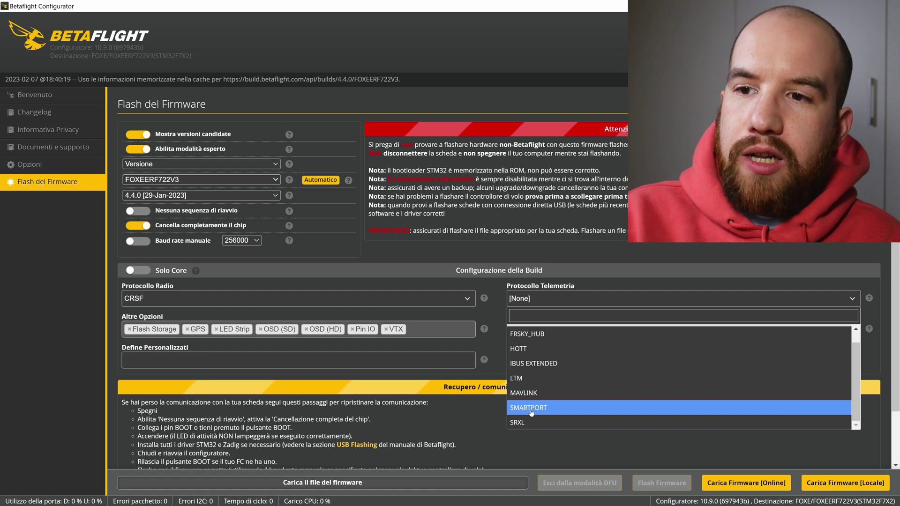
key(Up)
key(Up)
key(Up)
key(Up)
key(Up)
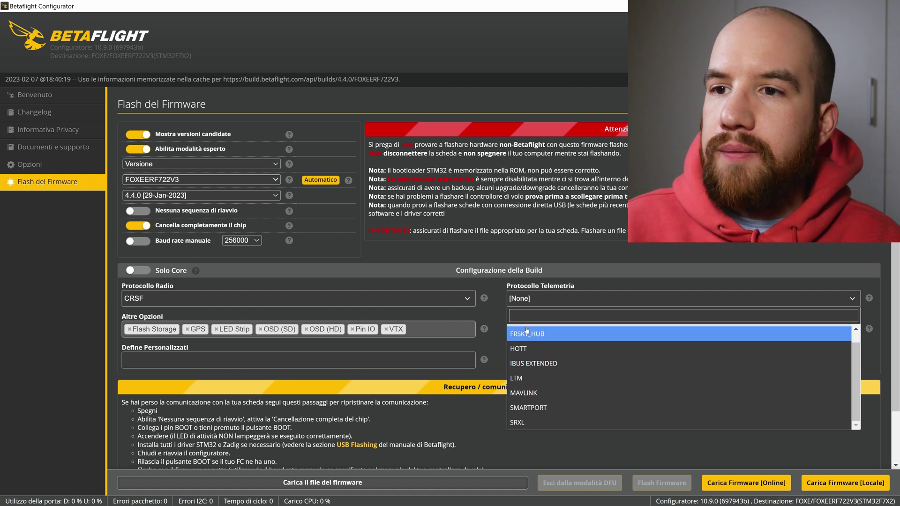
click(525, 299)
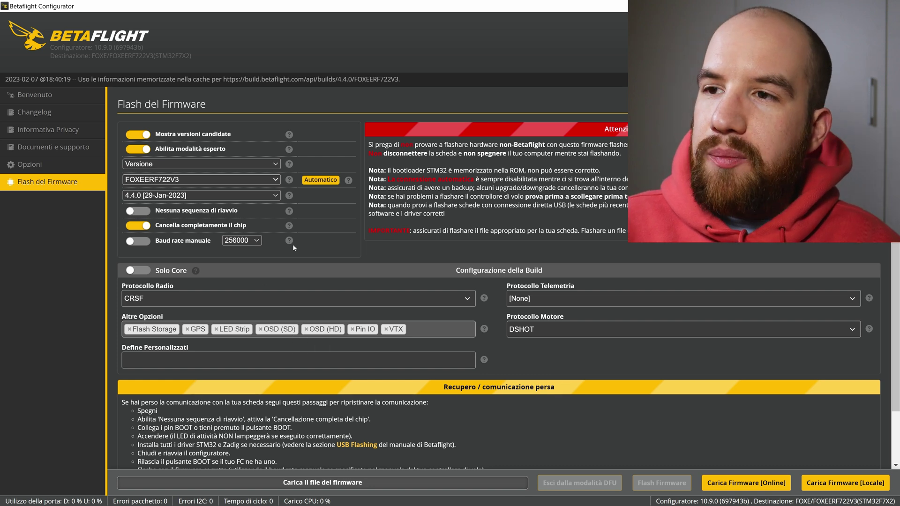
Switch to the browser's Betaflight wiki page on the Firmware Flasher Tab and examine the protocol notes and the Other Options descriptions.
key(super+Left)
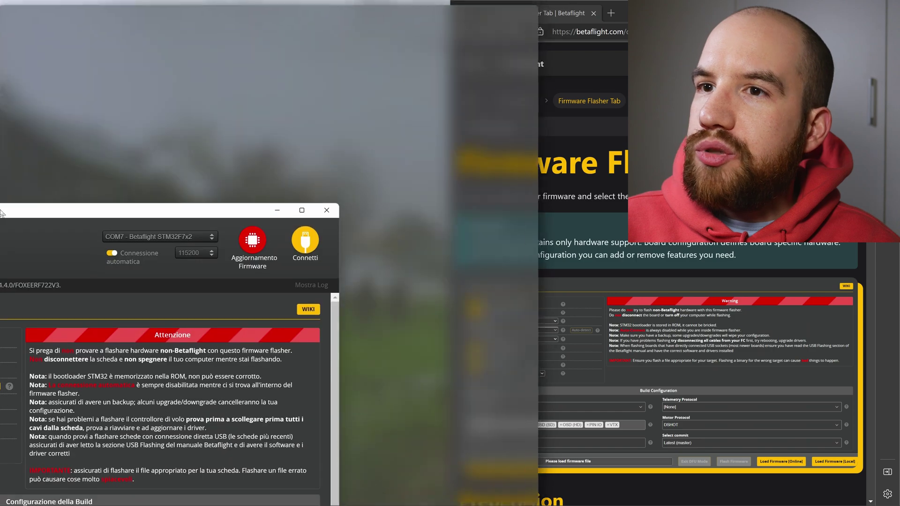
click(609, 140)
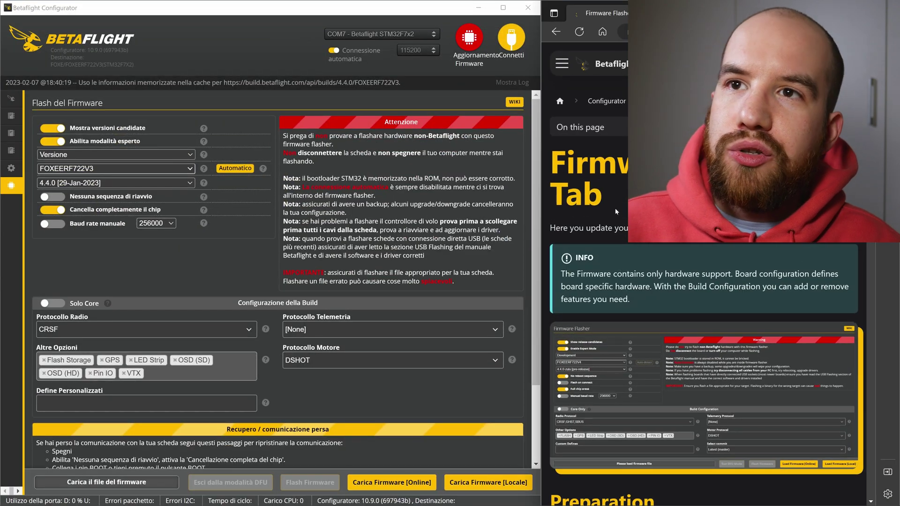
key(super+Up)
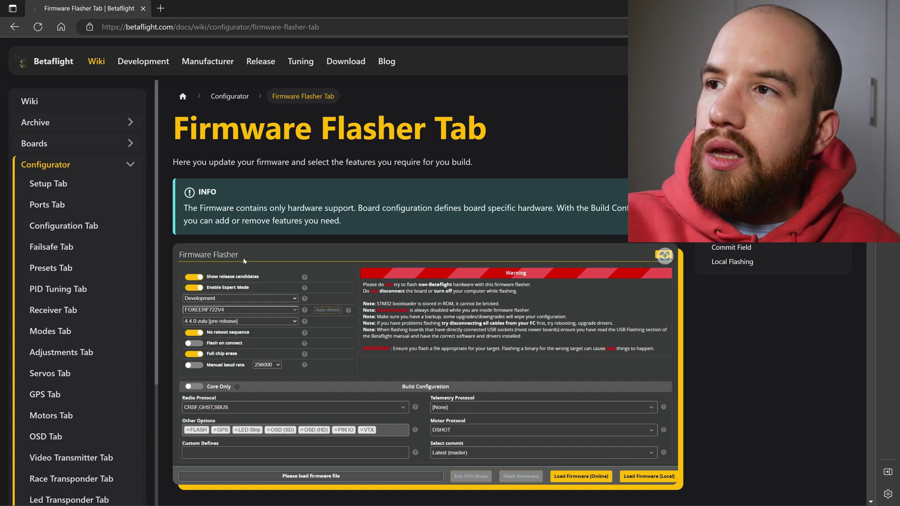
scroll(243, 257, down, 3)
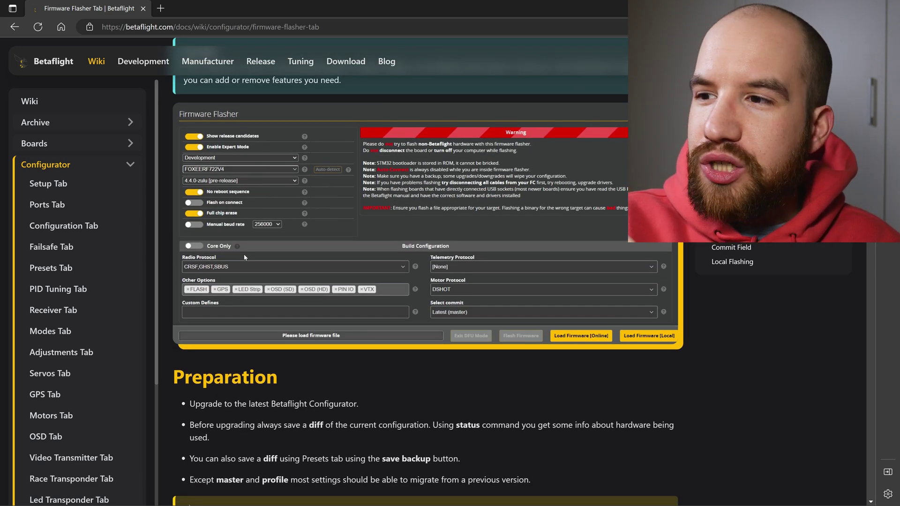
scroll(265, 266, down, 3)
scroll(265, 266, down, 15)
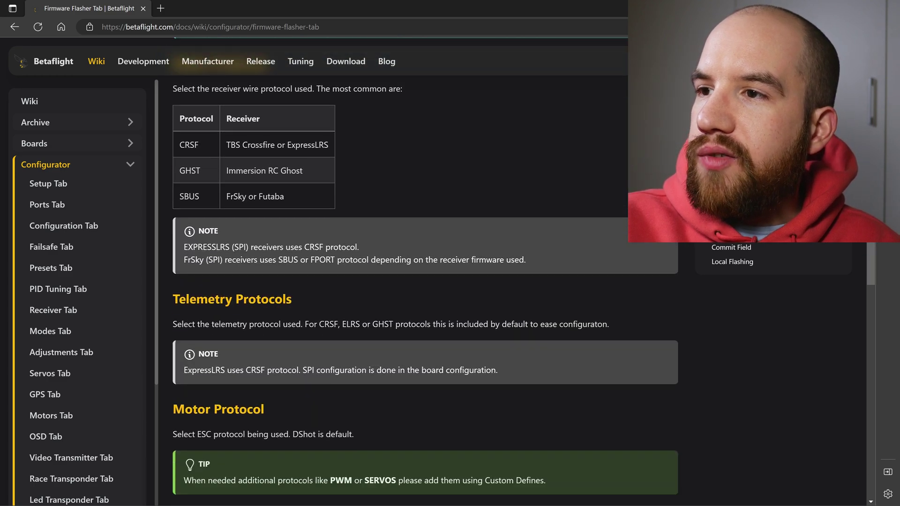
scroll(276, 288, down, 5)
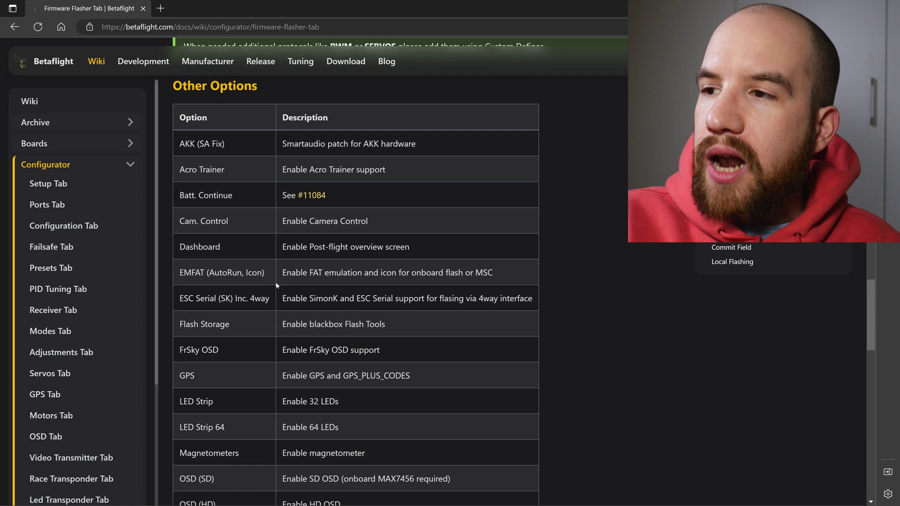
scroll(290, 260, down, 3)
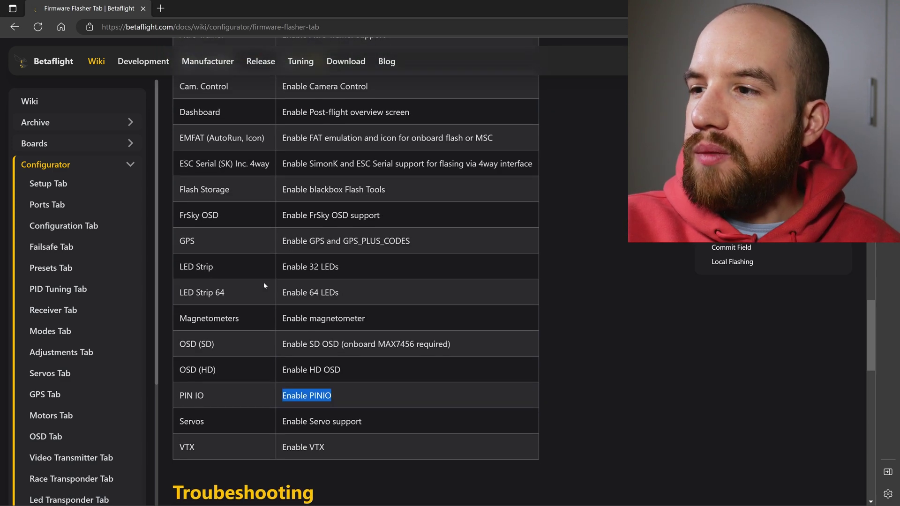
scroll(288, 213, up, 8)
scroll(371, 361, down, 2)
scroll(375, 357, down, 2)
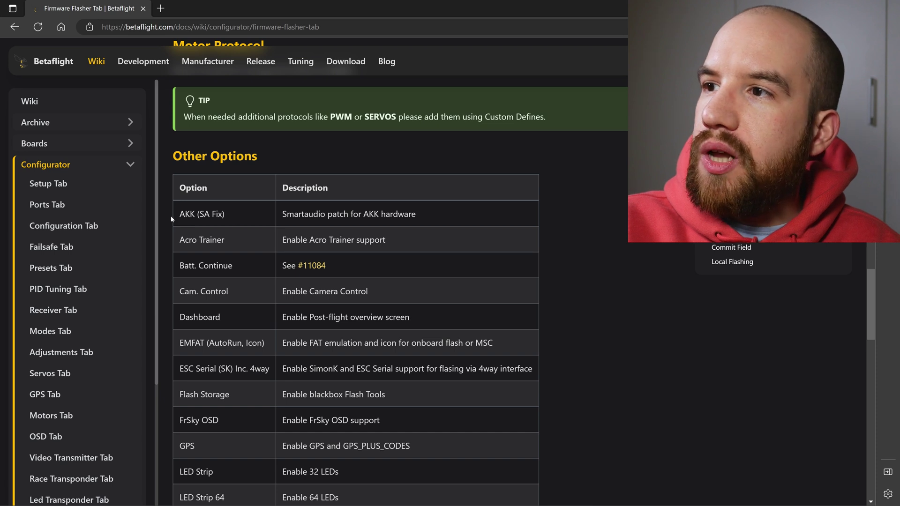
drag(178, 214, 331, 219)
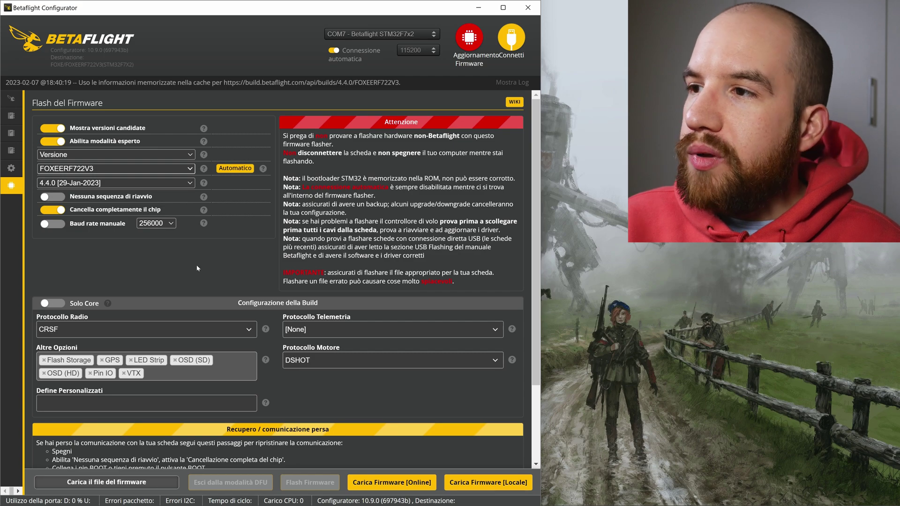
Return to the maximized Betaflight Configurator and remove GPS and OSD (HD) from the build's other options.
click(503, 7)
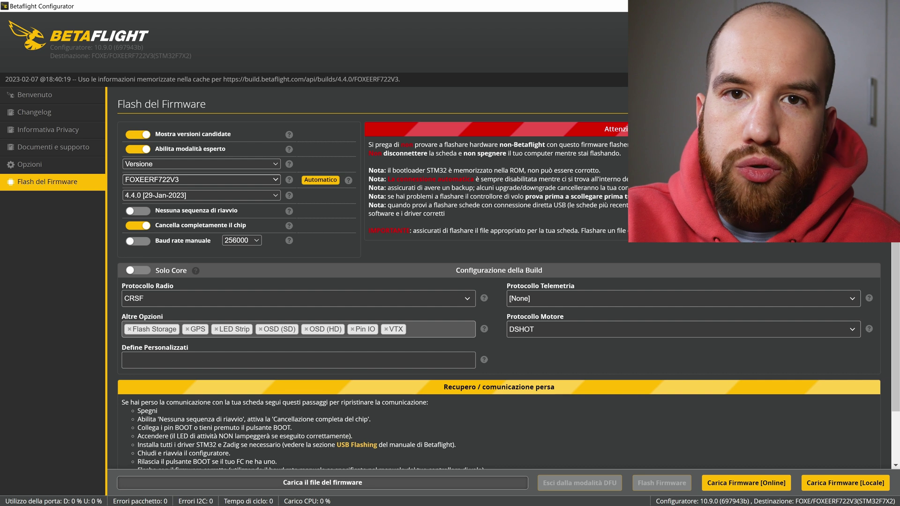
click(279, 329)
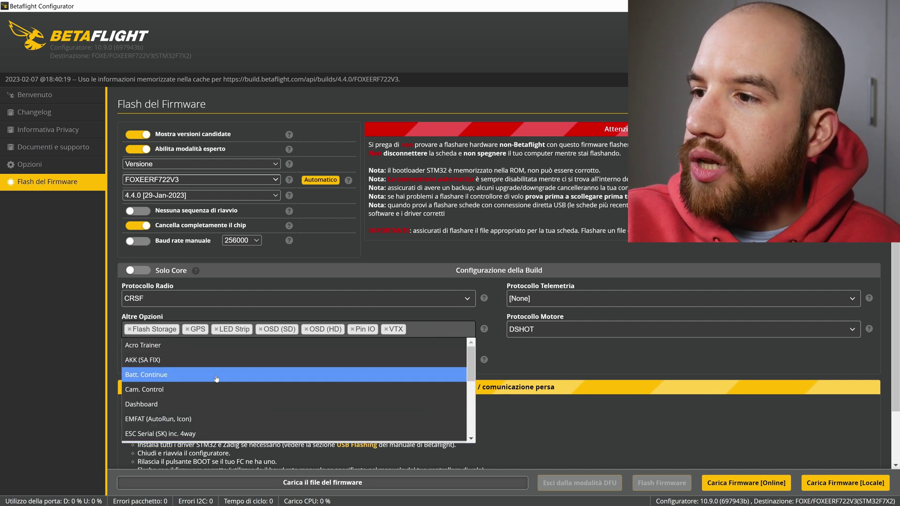
scroll(161, 380, down, 3)
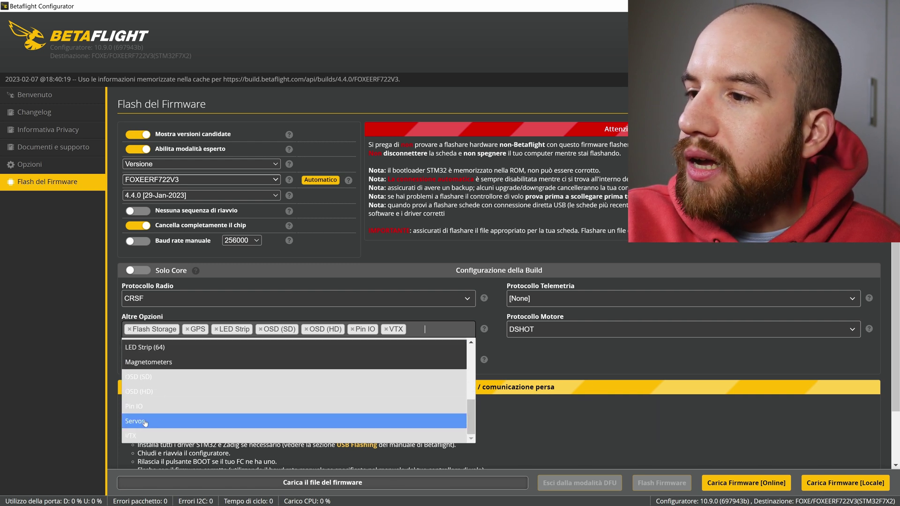
scroll(170, 412, up, 5)
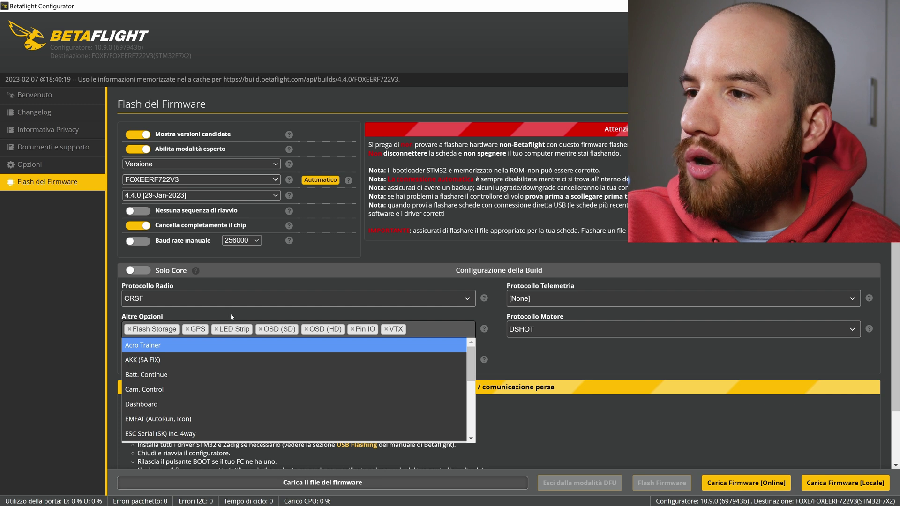
click(188, 330)
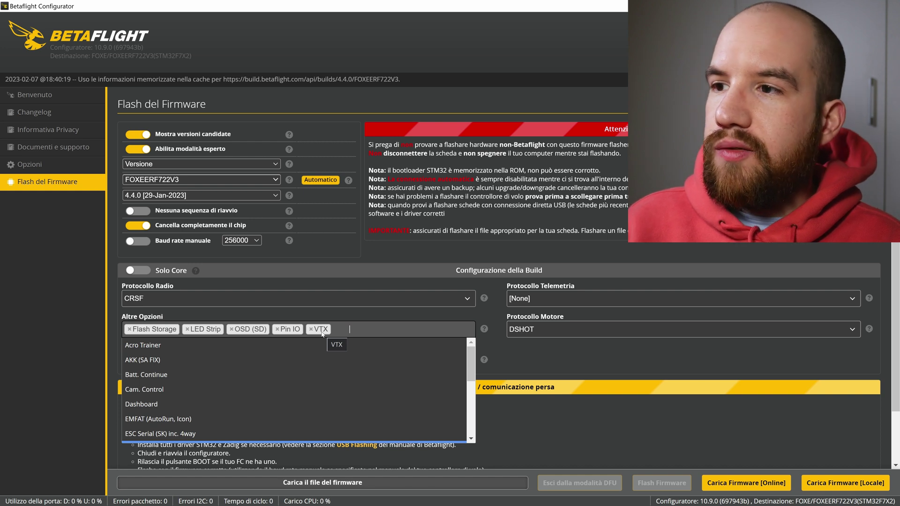
key(Escape)
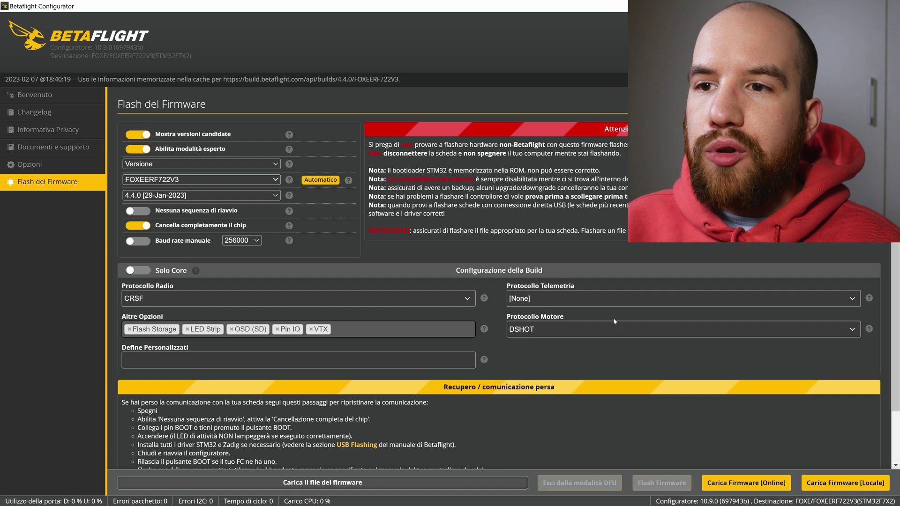
Review the available motor protocols in the build configuration and choose DSHOT.
click(580, 327)
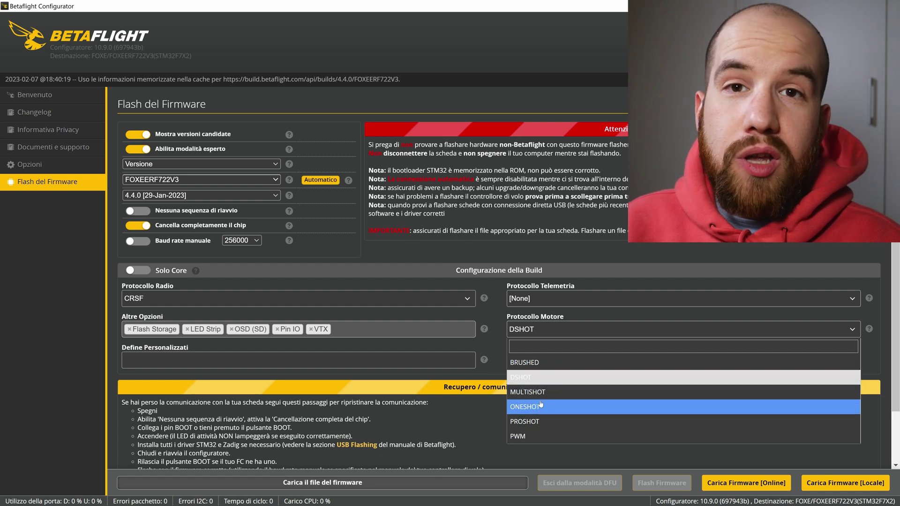
click(520, 378)
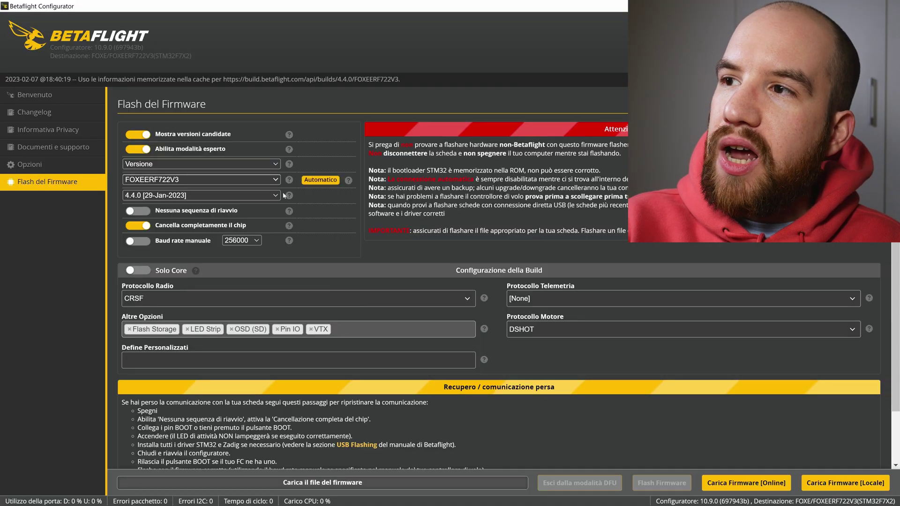
Switch the firmware release type to Sviluppo, with 4.5.0-zulu [pre-release] as the version.
click(206, 164)
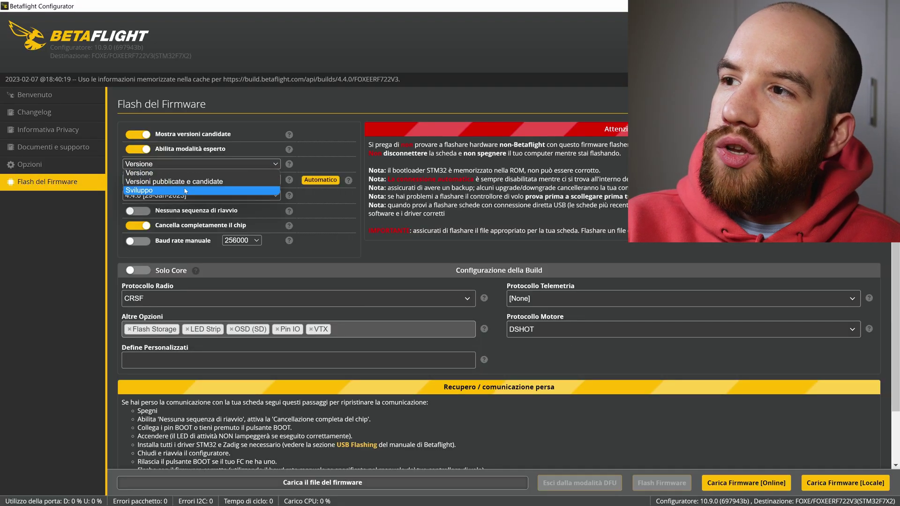
click(185, 190)
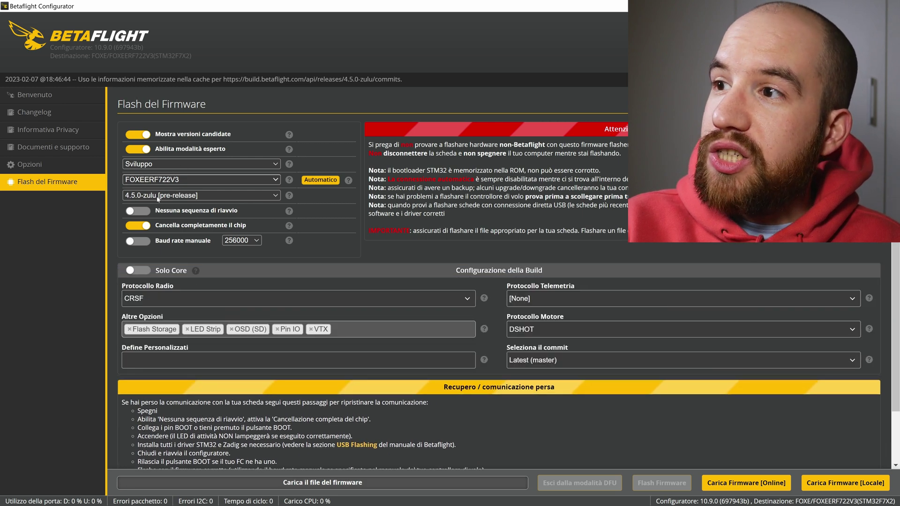
click(157, 195)
click(157, 201)
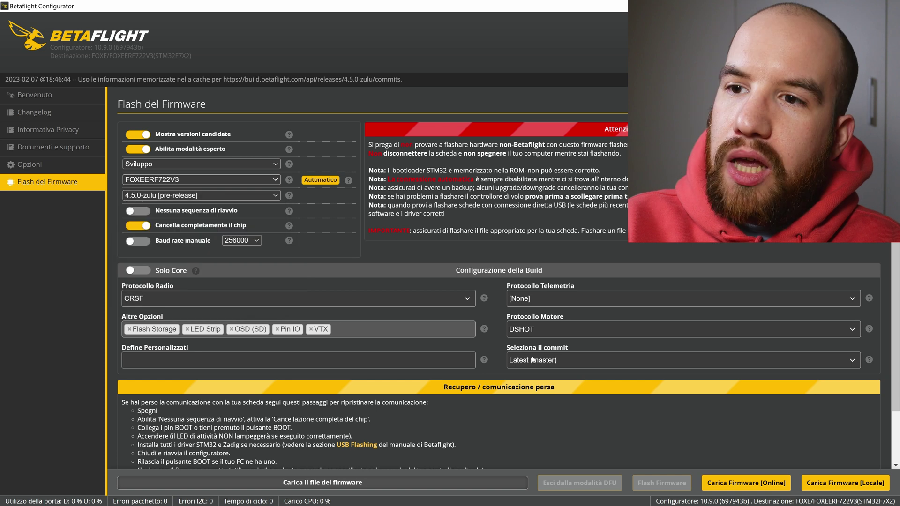
Look through the commits available for the development build and set the commit to KAACK.
click(581, 359)
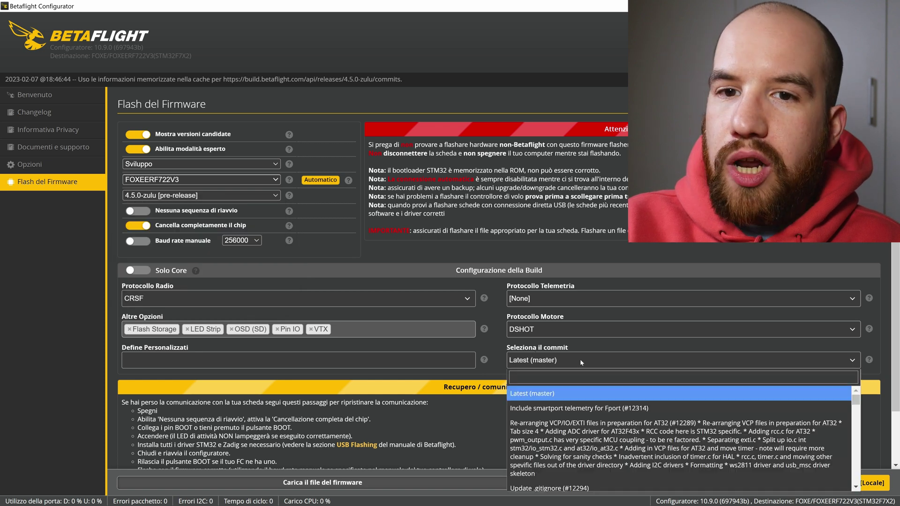
scroll(580, 439, down, 1)
scroll(580, 440, down, 5)
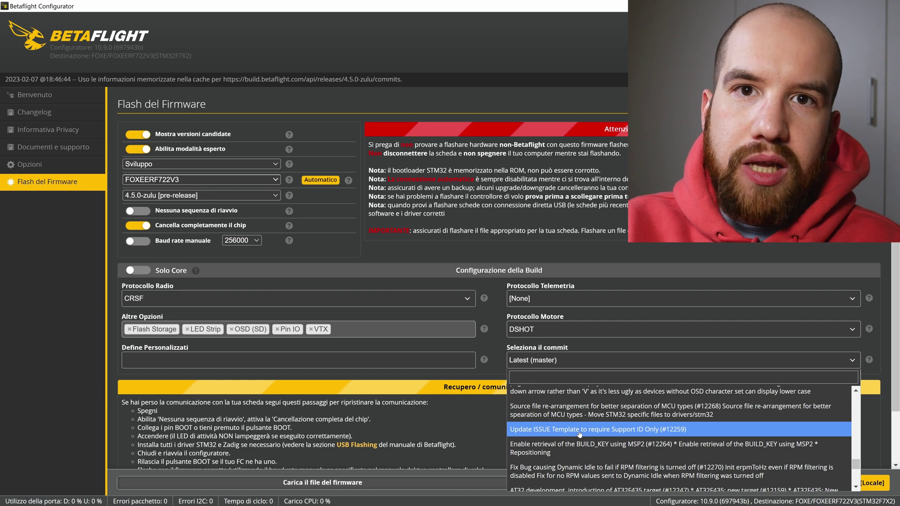
scroll(579, 430, down, 5)
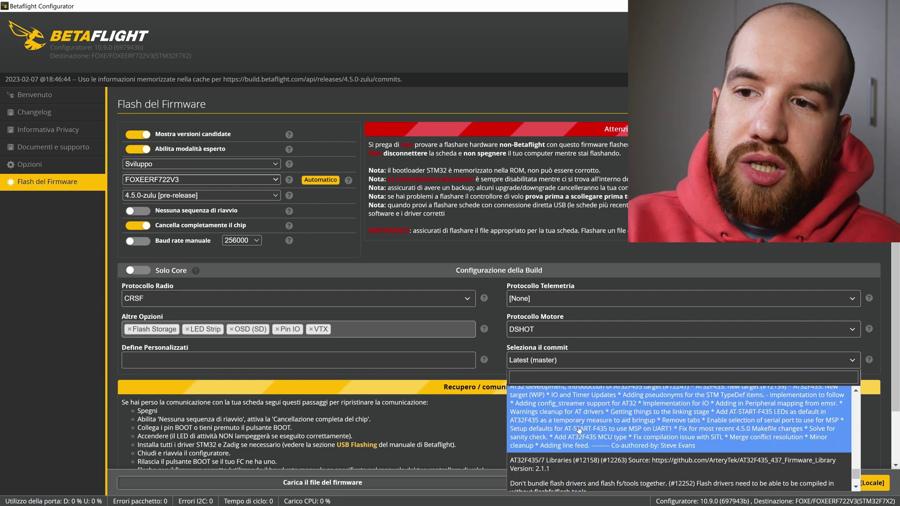
scroll(579, 431, down, 3)
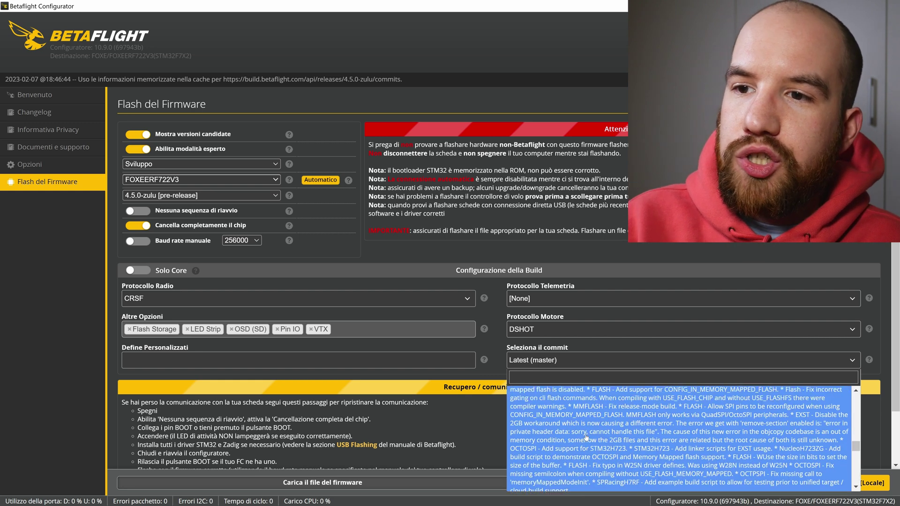
click(580, 430)
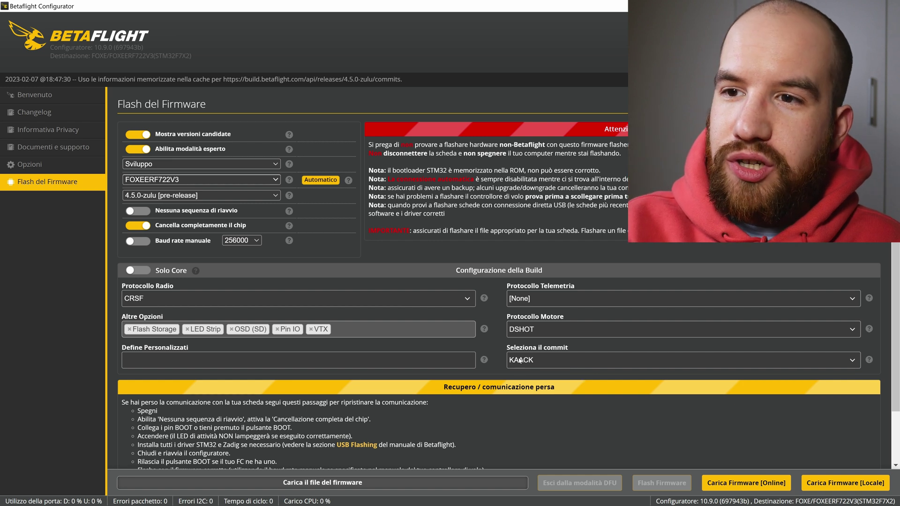
click(580, 358)
click(552, 360)
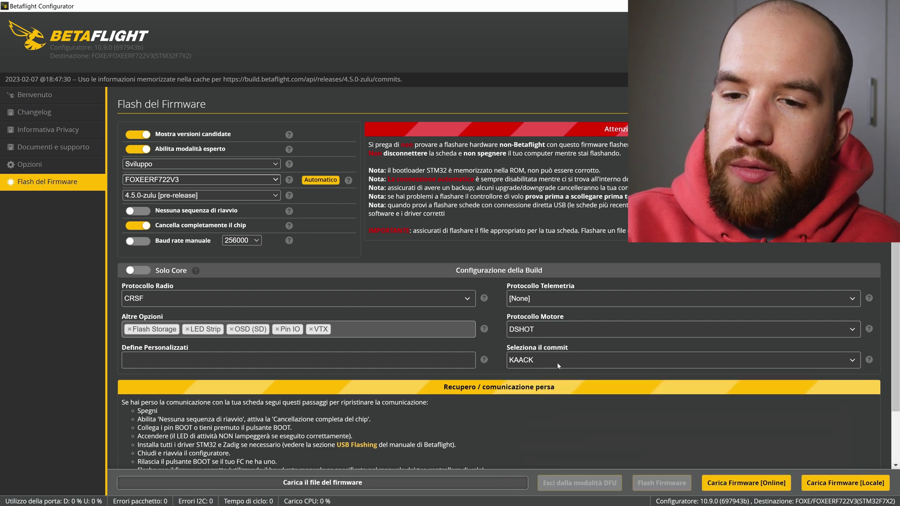
Build and load the 4.5.0-zulu firmware online, accept responsibility for flashing an unstable build, and start flashing the board.
scroll(797, 450, down, 2)
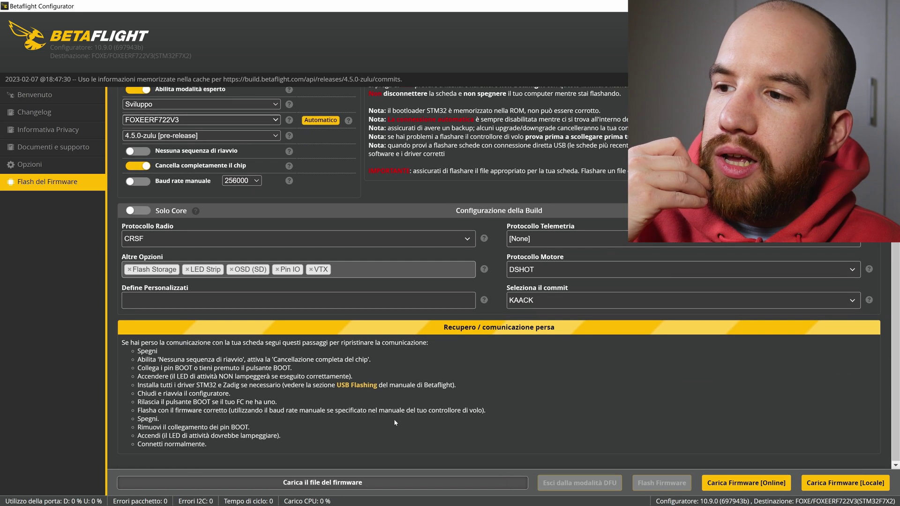
click(746, 483)
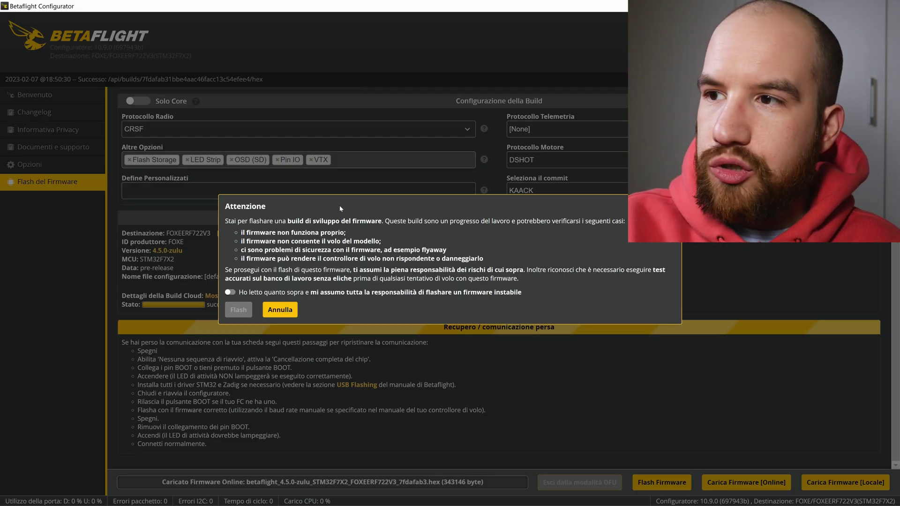
click(230, 293)
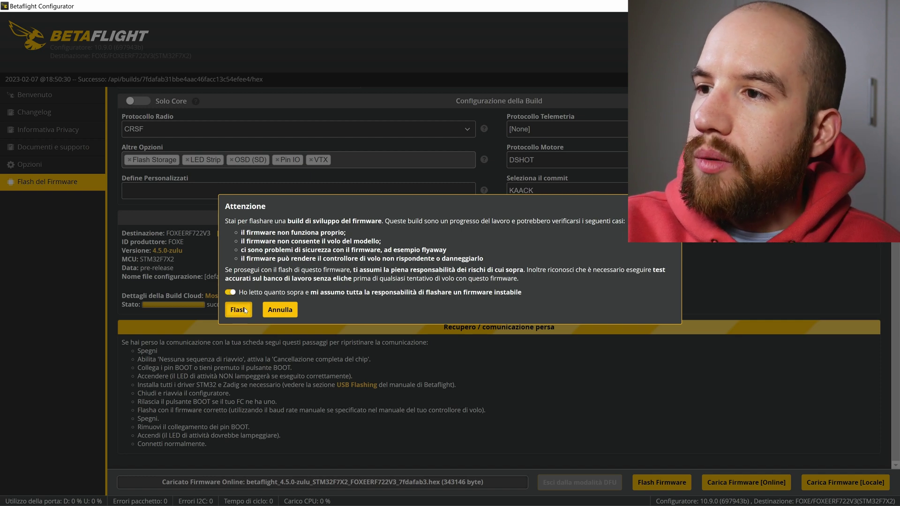
click(244, 309)
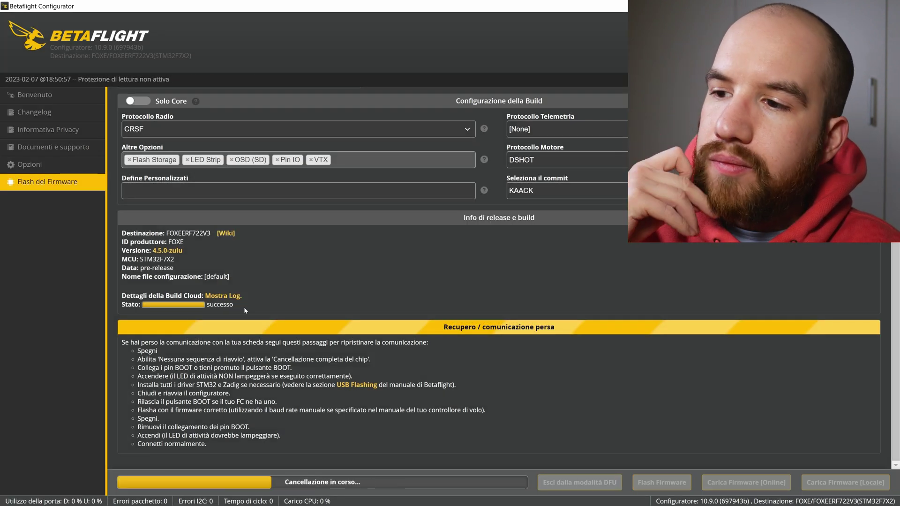